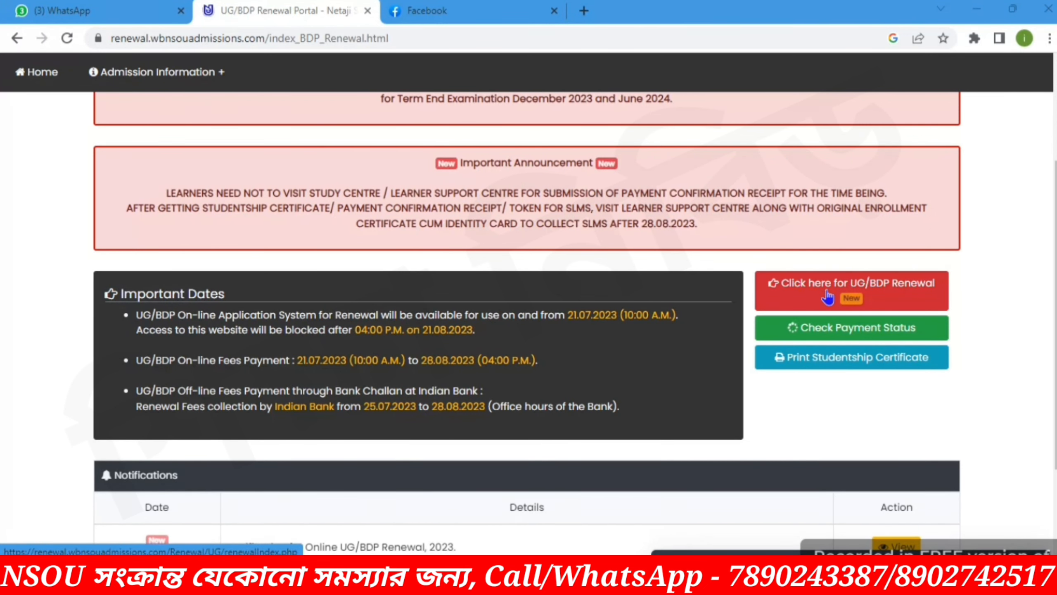
- Open the online UG/BDP renewal login and log in with the student's enrollment number and date of birth
left_click(827, 296)
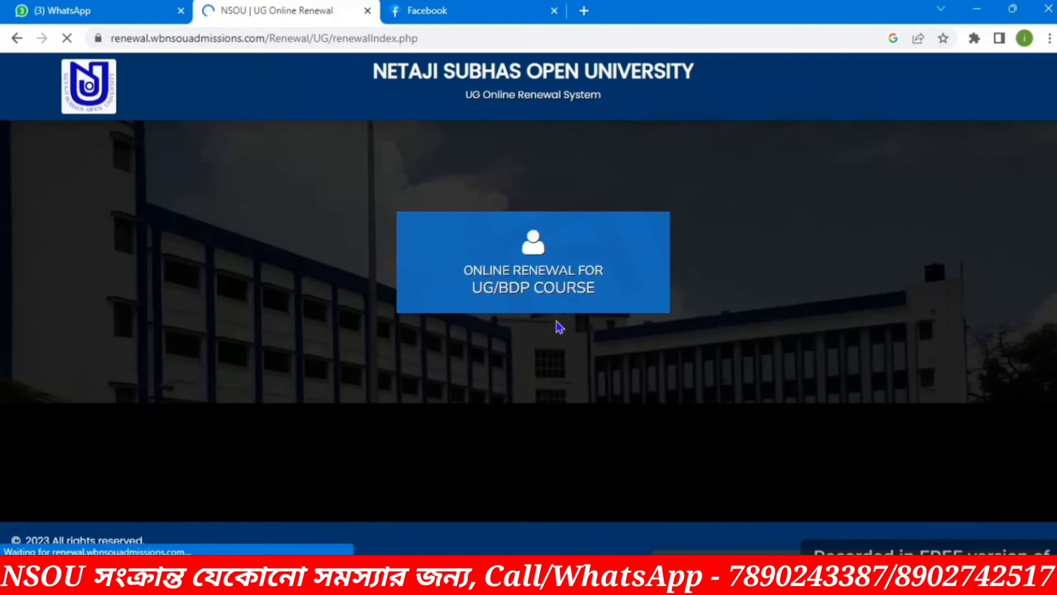
left_click(561, 275)
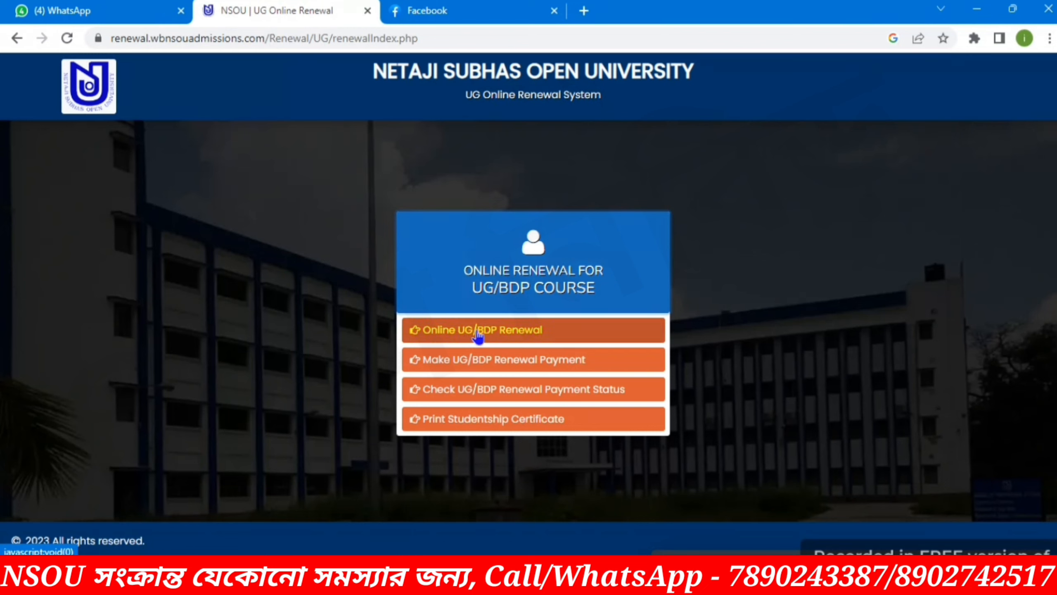
left_click(478, 332)
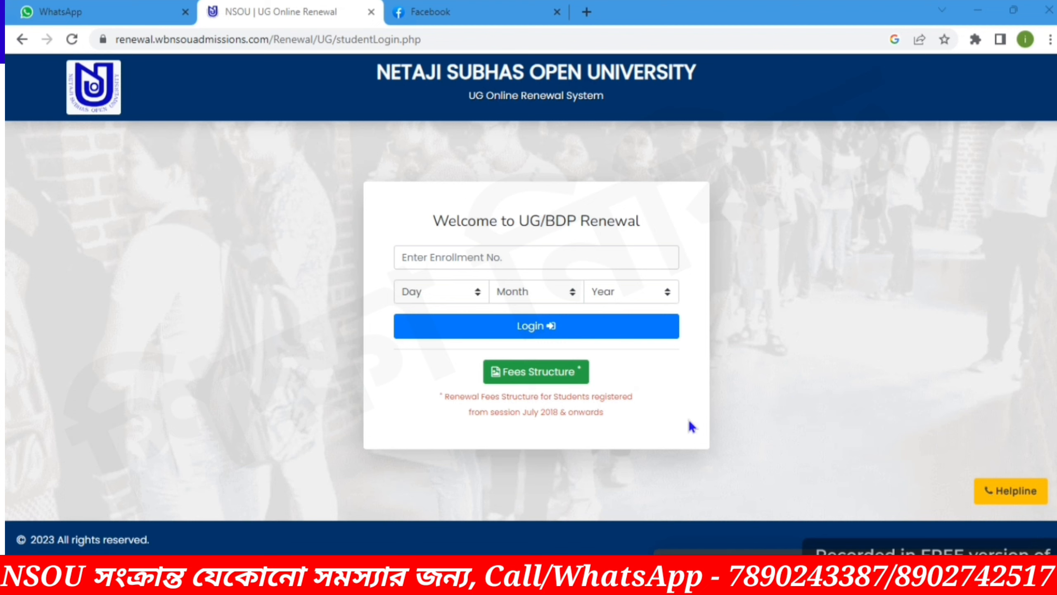
left_click(427, 261)
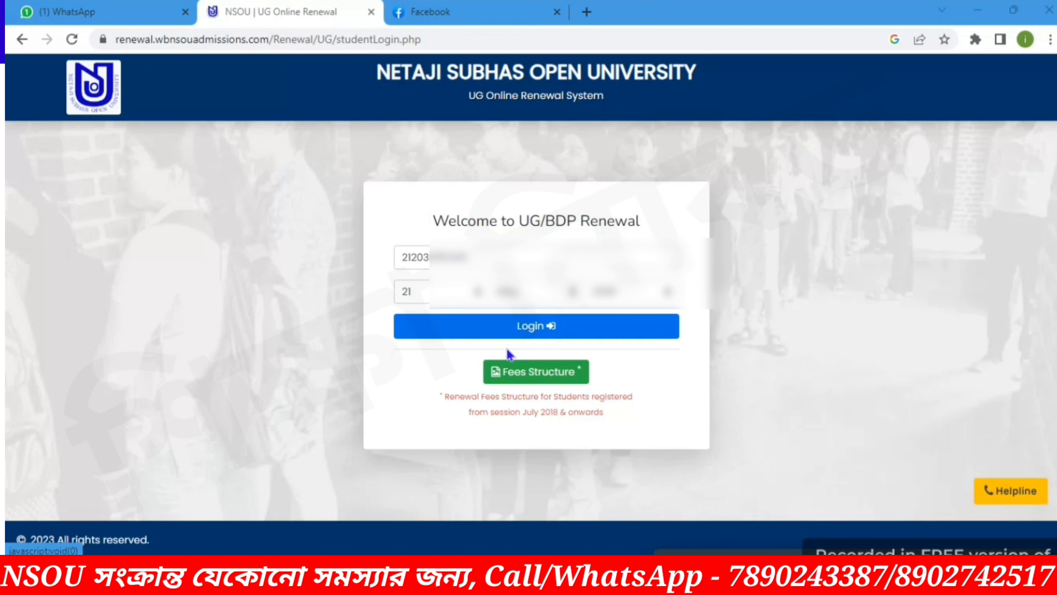
left_click(530, 334)
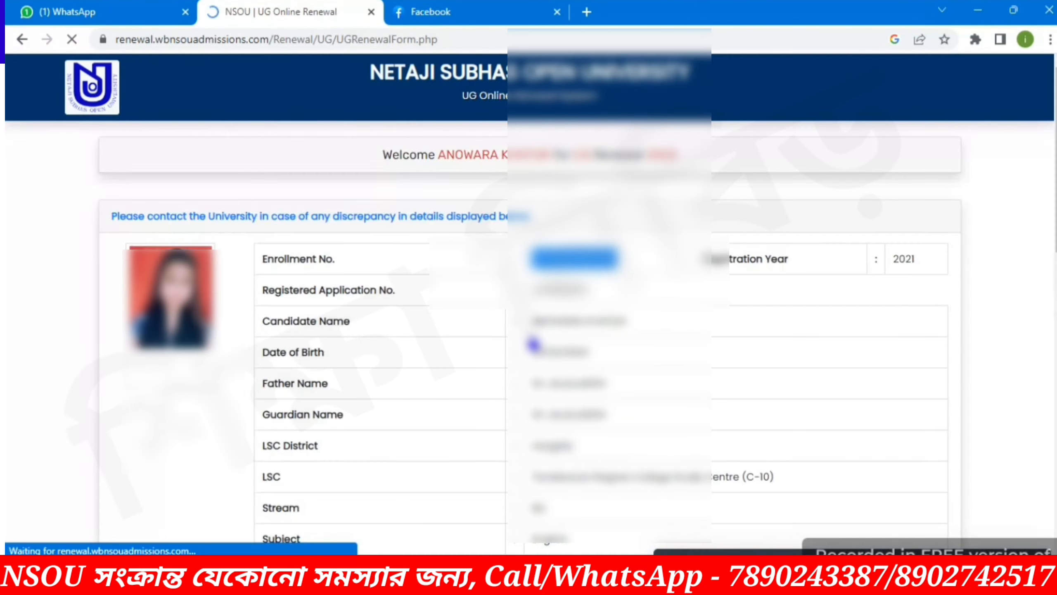
- Review the student's details, communication details, previous renewal and 2023 fee details on the renewal form
scroll(533, 344, "down", 2)
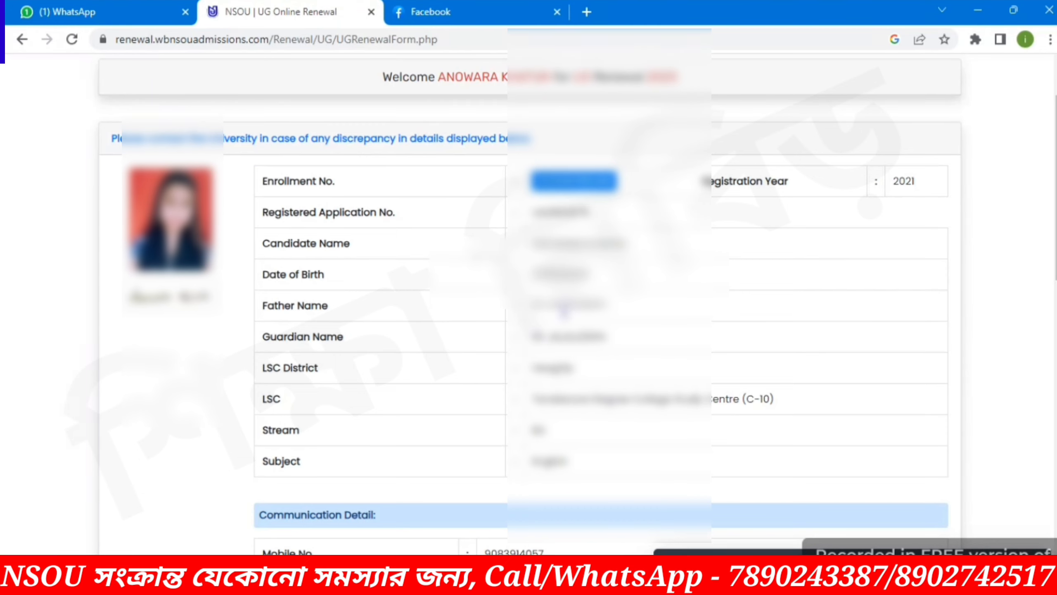
scroll(565, 308, "down", 8)
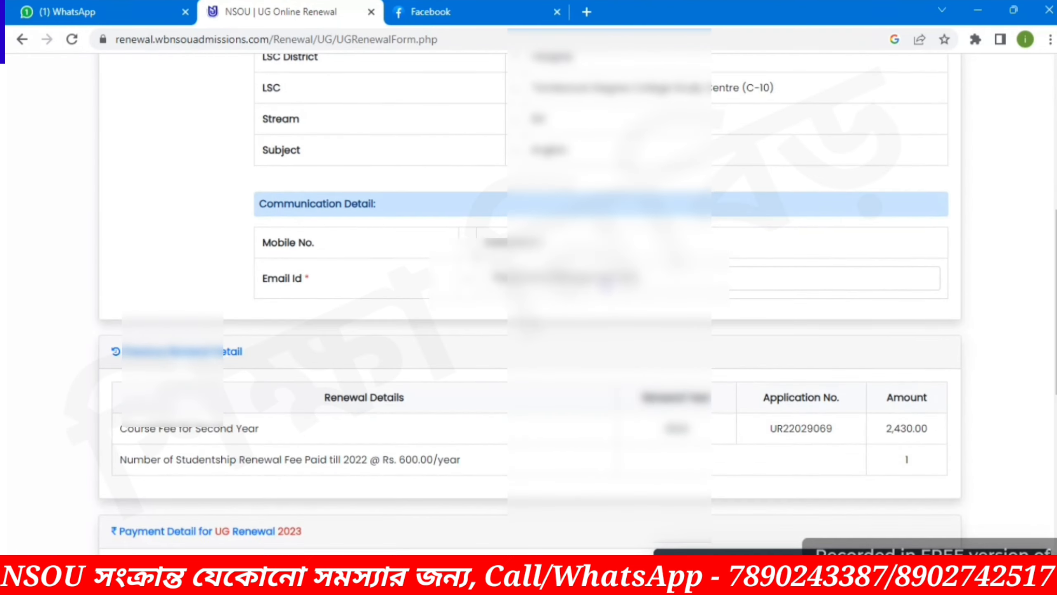
left_click(650, 273)
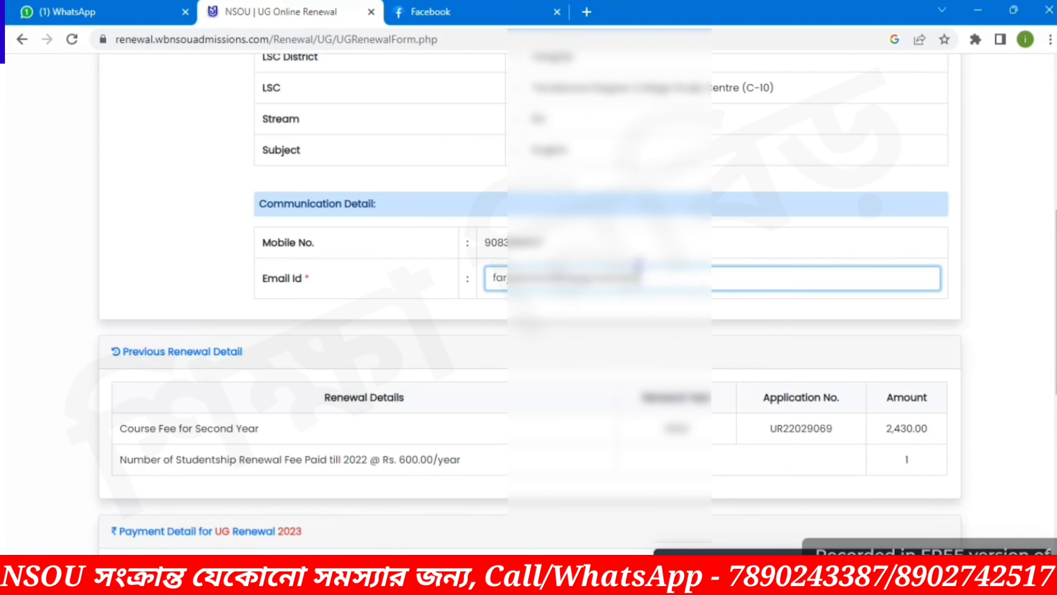
scroll(650, 301, "down", 2)
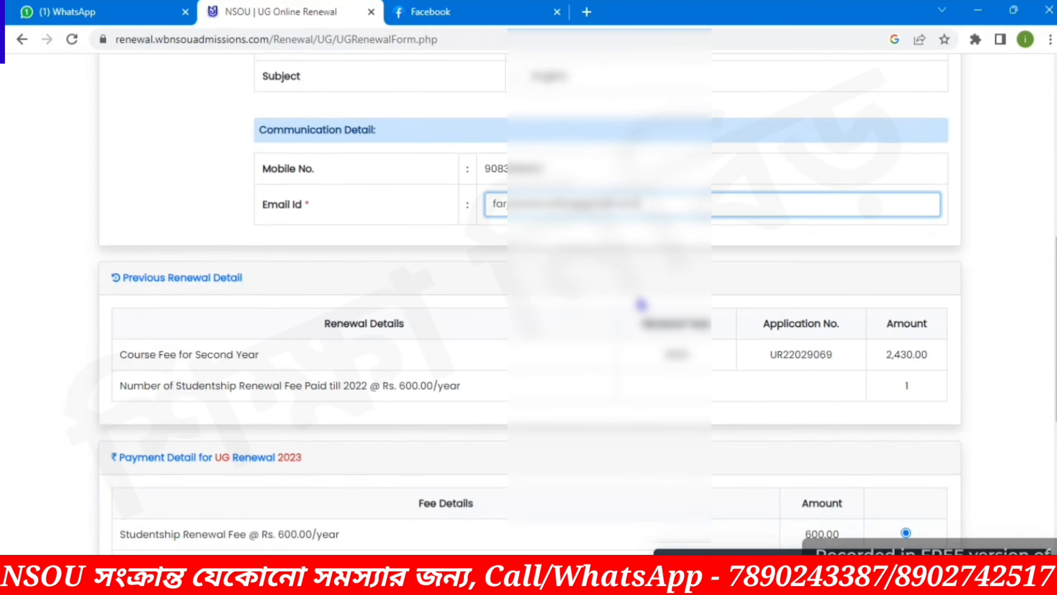
scroll(621, 259, "down", 2)
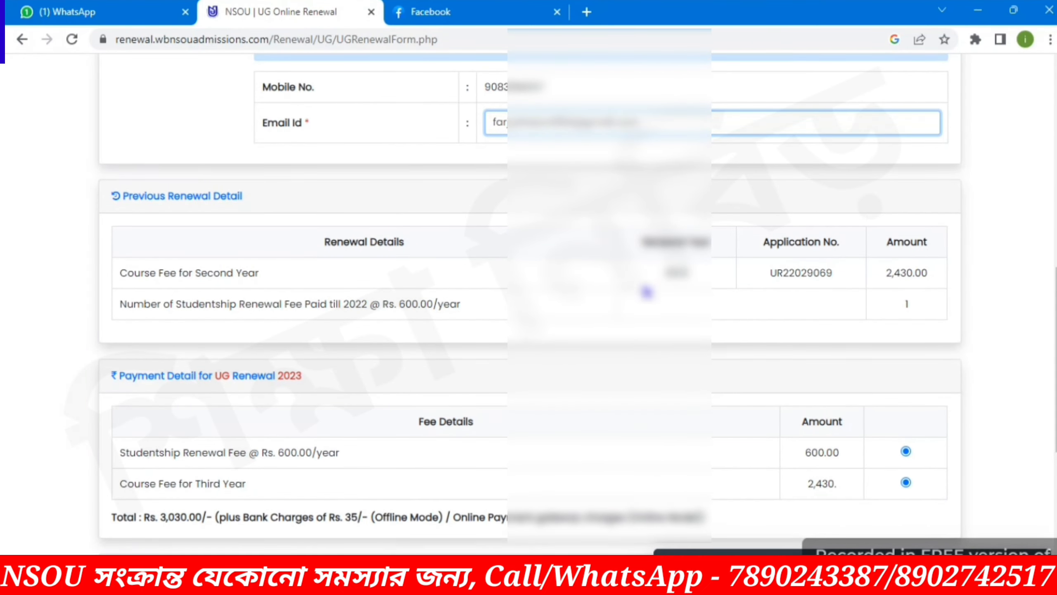
scroll(644, 349, "down", 3)
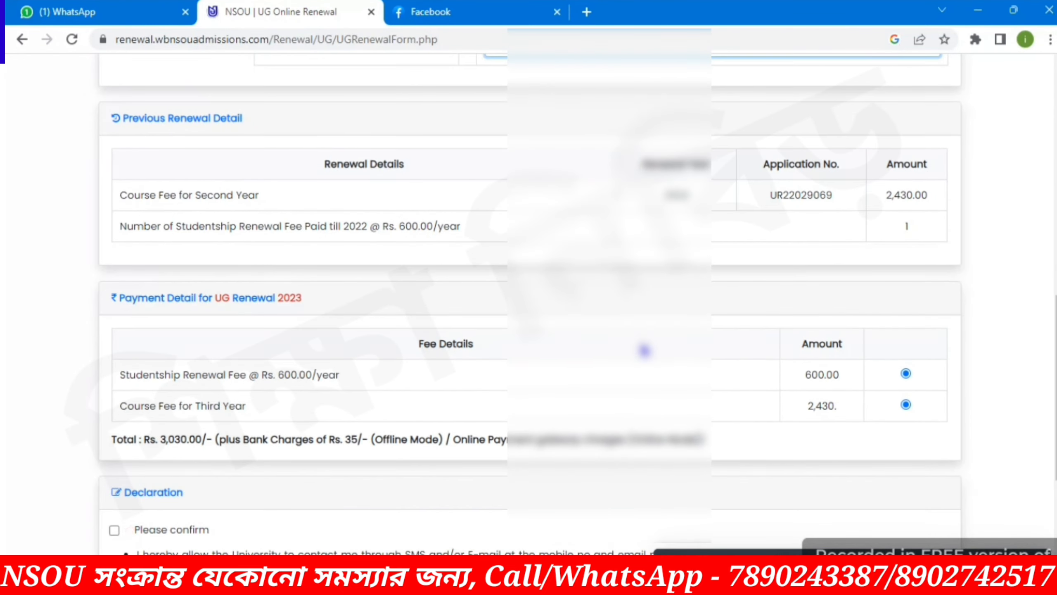
scroll(644, 349, "up", 5)
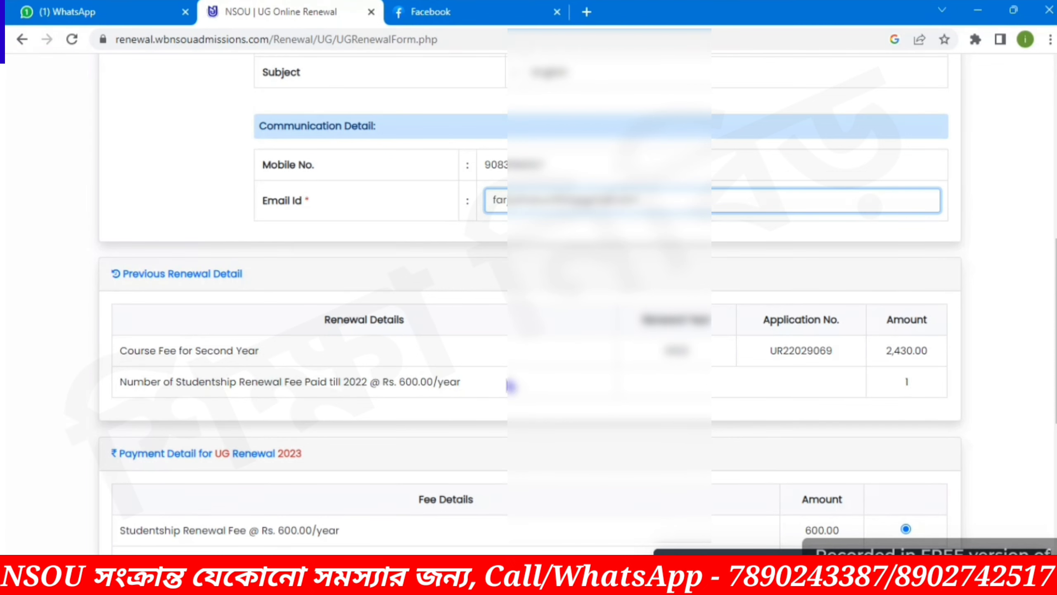
scroll(427, 373, "down", 3)
scroll(373, 373, "down", 5)
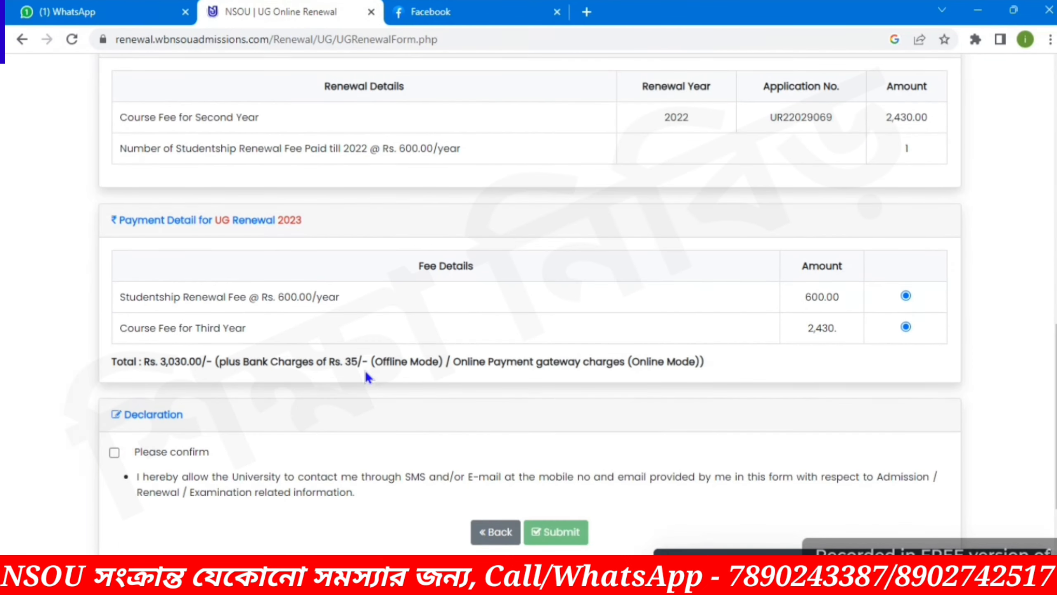
- Confirm the declaration allowing the University to make contact by SMS and e-mail, and submit the renewal form
scroll(711, 340, "down", 2)
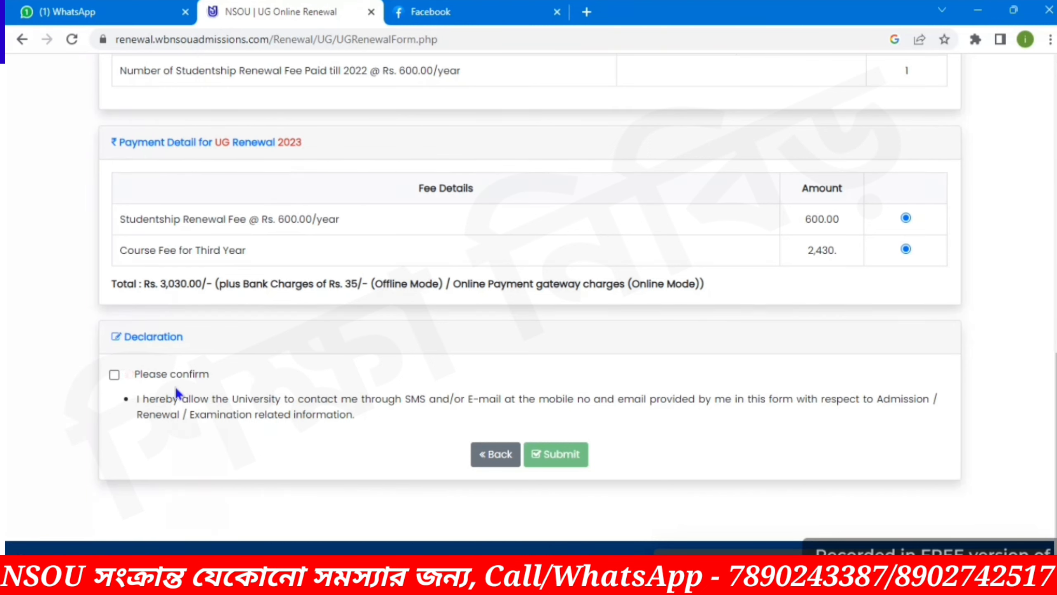
left_click(115, 376)
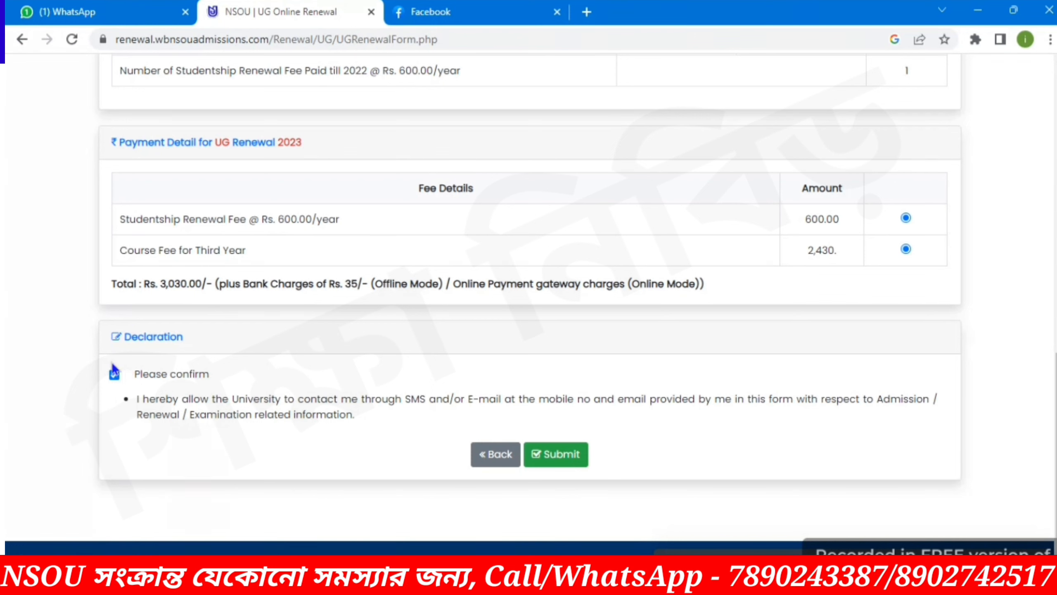
left_click(557, 458)
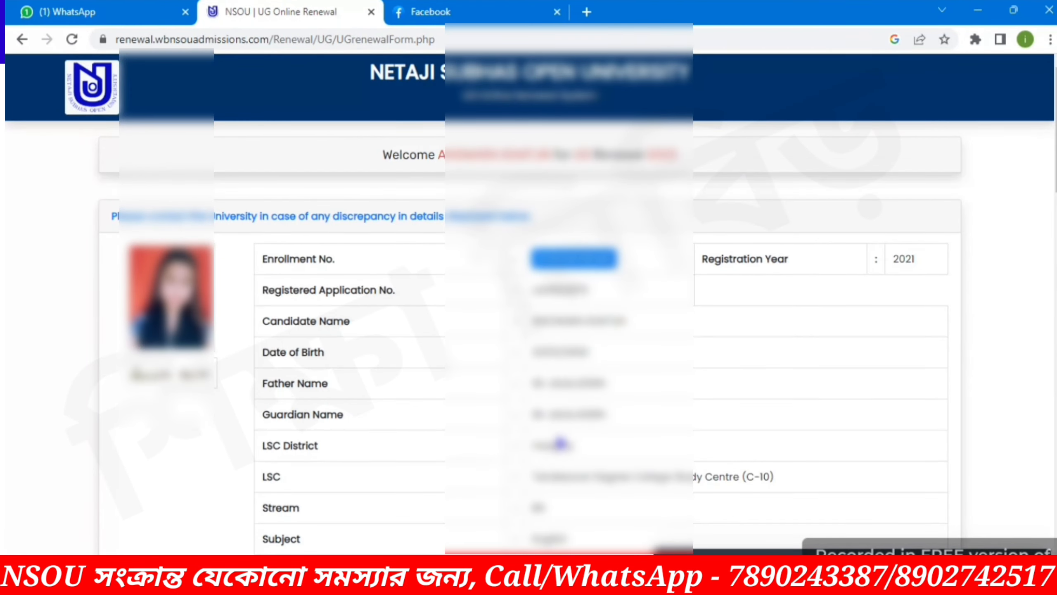
- Examine the submitted application's details, the 2023 fee breakdown, and the online and offline payment instructions
scroll(558, 441, "down", 2)
scroll(465, 426, "down", 2)
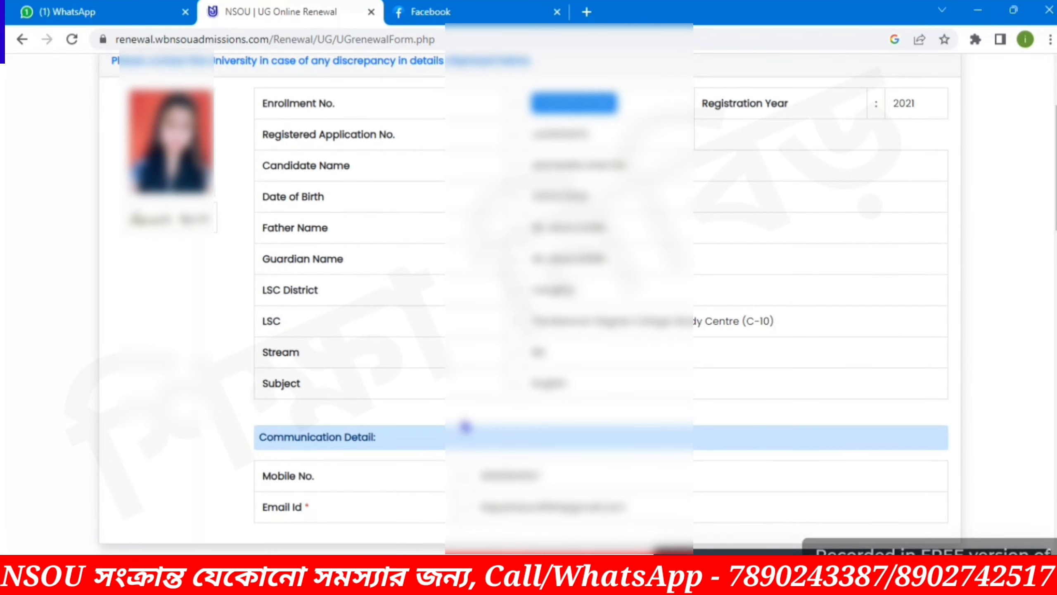
scroll(465, 426, "down", 4)
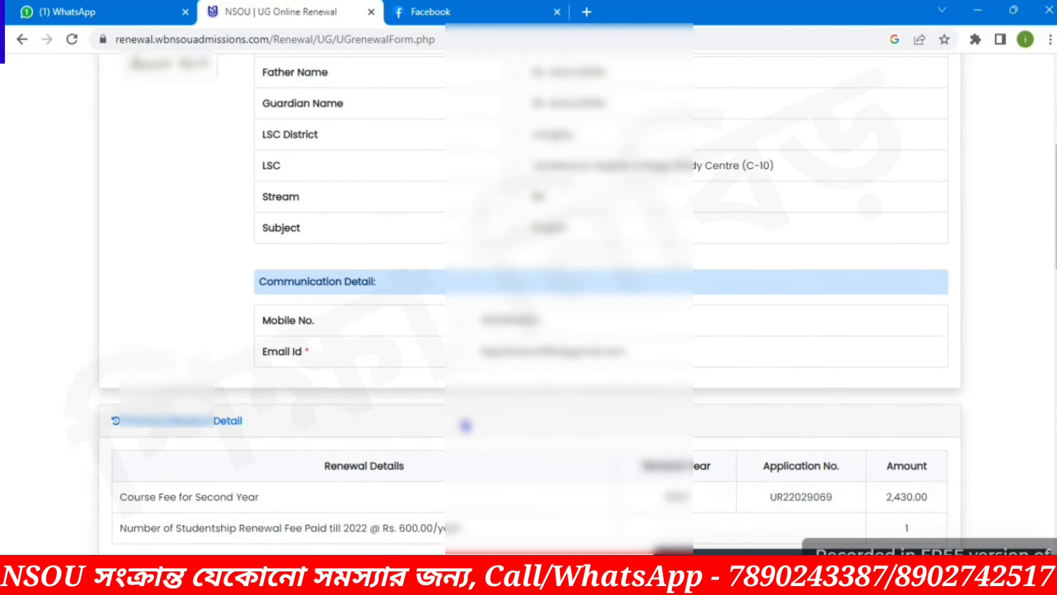
scroll(465, 426, "down", 6)
scroll(465, 426, "down", 4)
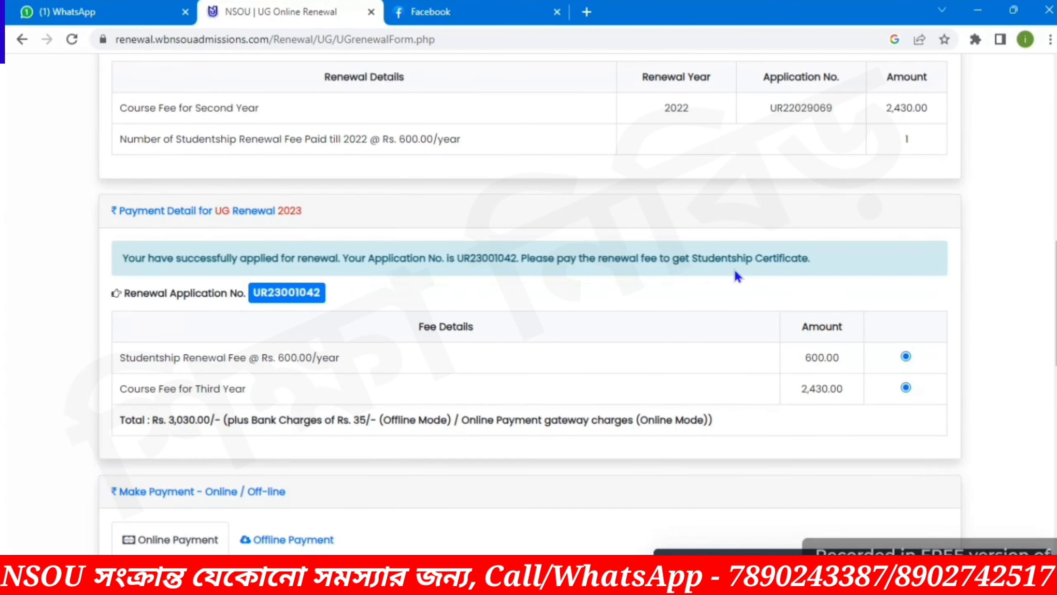
scroll(737, 276, "down", 2)
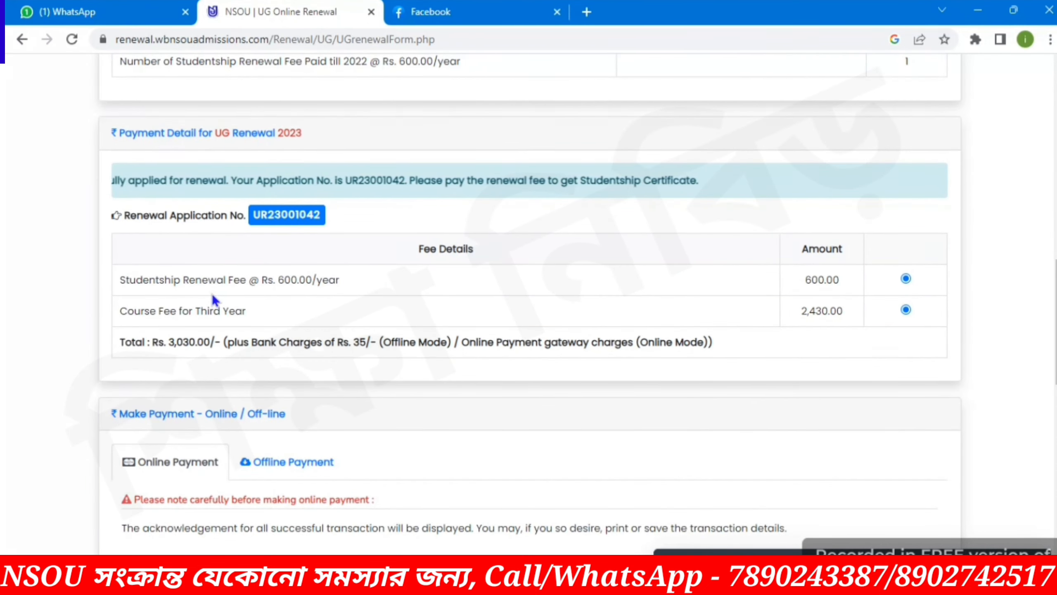
scroll(292, 284, "down", 3)
scroll(317, 283, "down", 2)
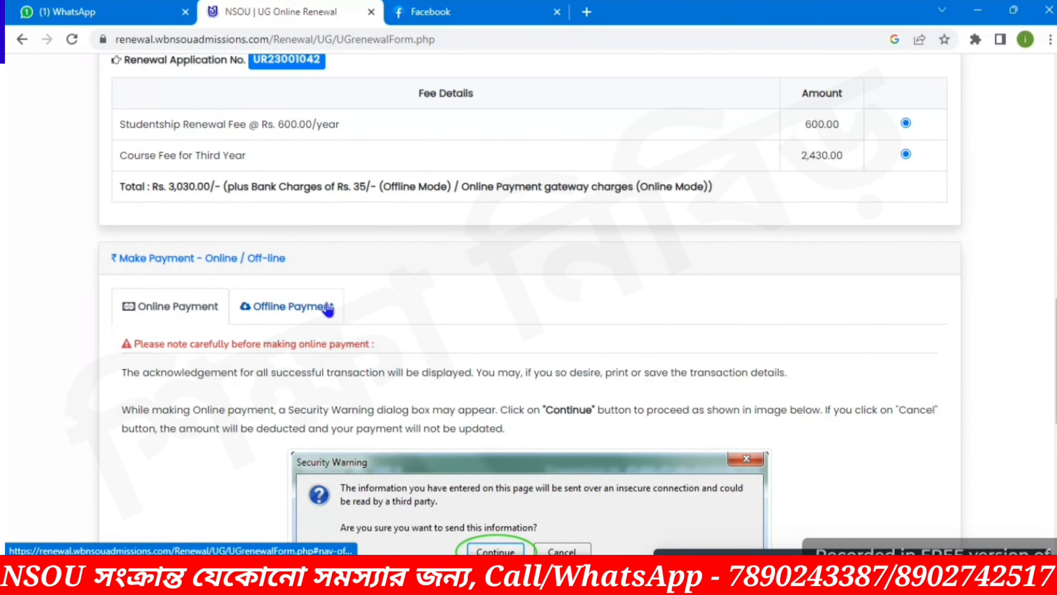
scroll(375, 309, "down", 2)
scroll(395, 310, "down", 3)
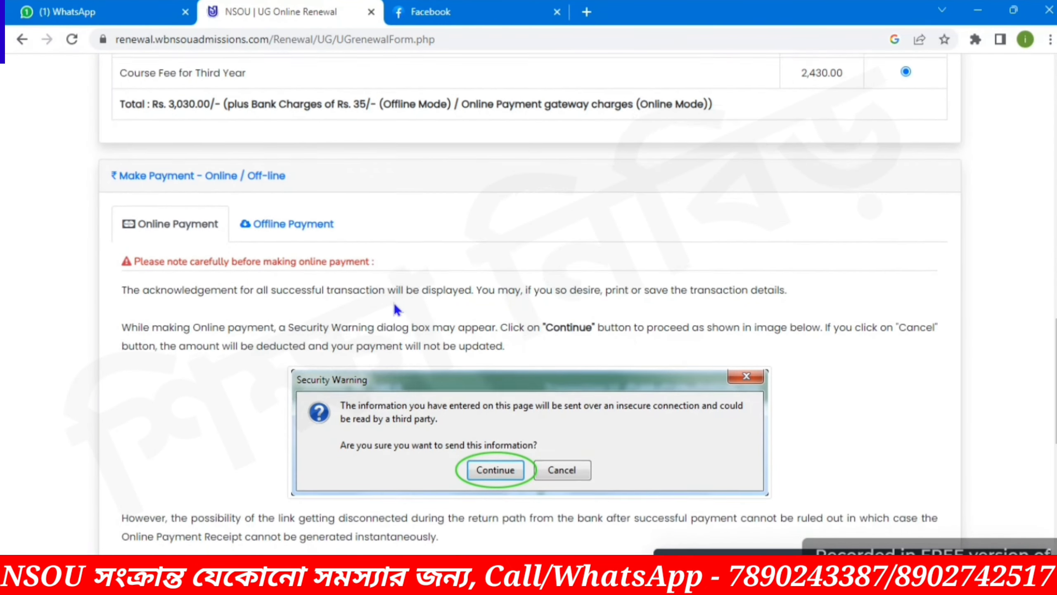
scroll(396, 306, "up", 2)
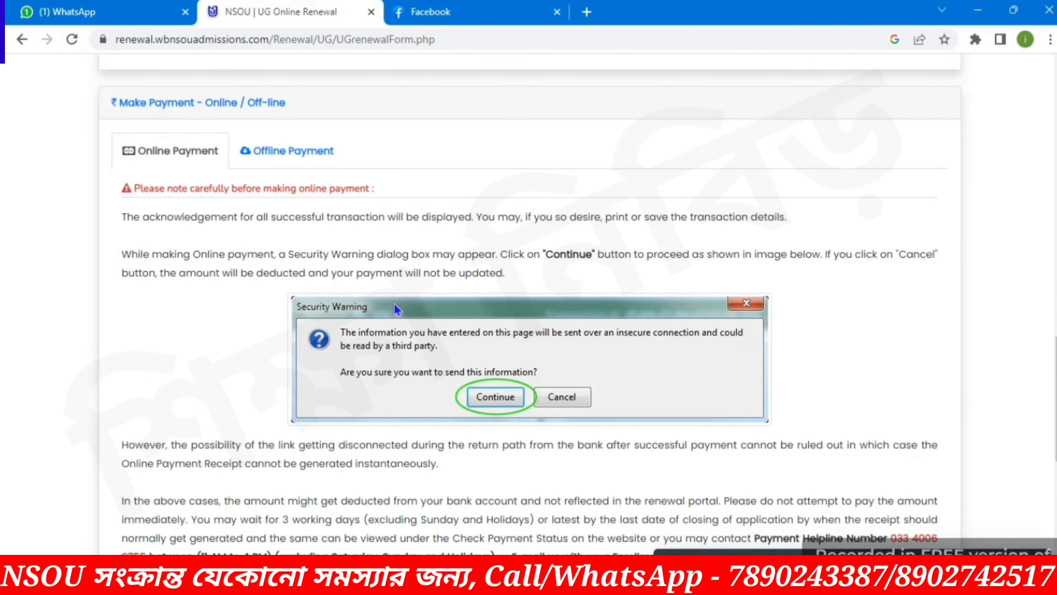
left_click(294, 157)
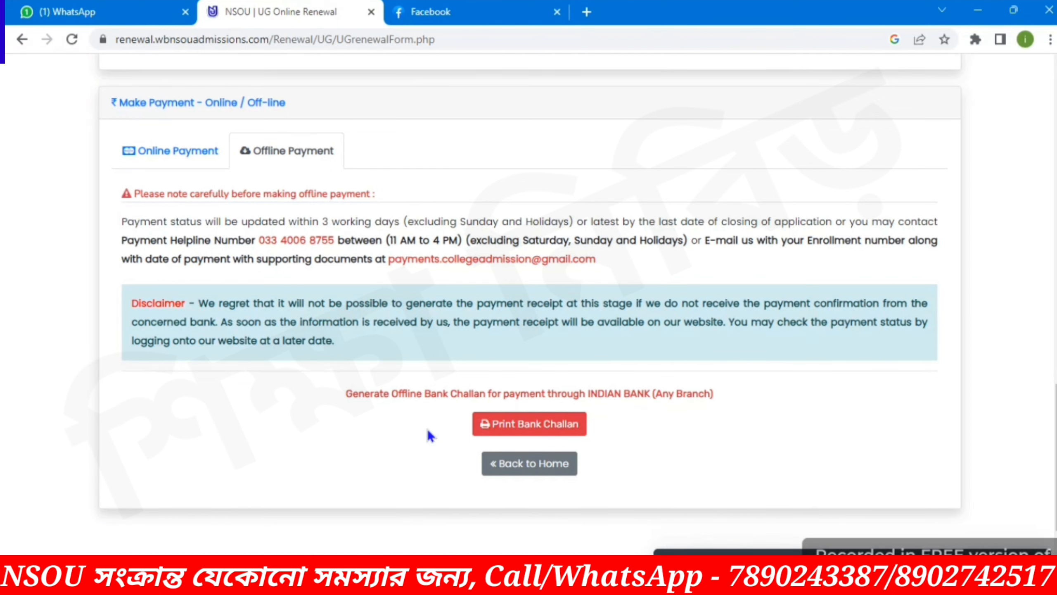
- Choose online payment for the renewal fee and proceed to the E-Payment gateway
left_click(165, 168)
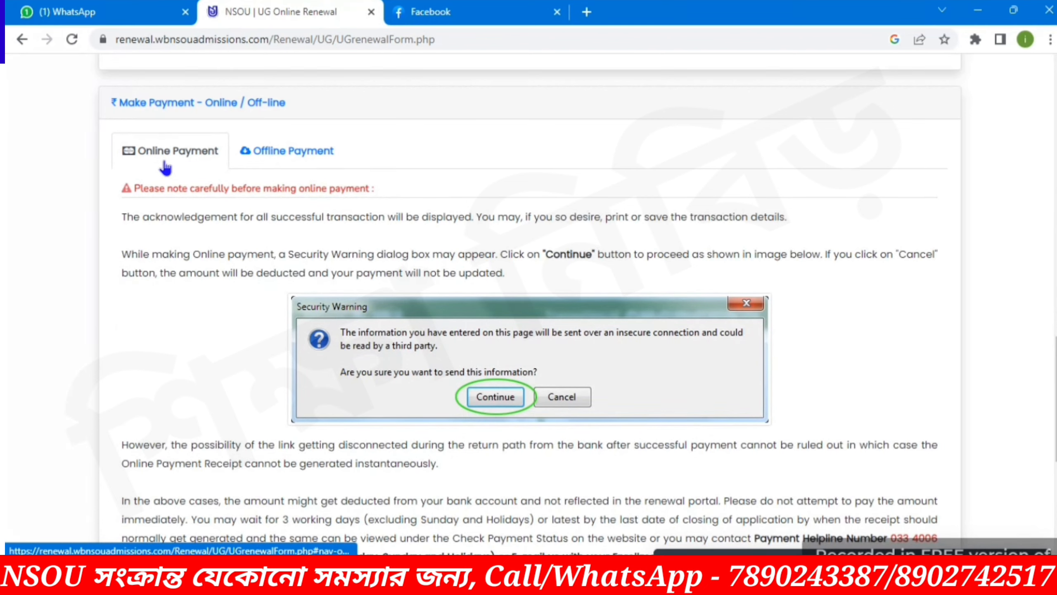
scroll(346, 342, "down", 6)
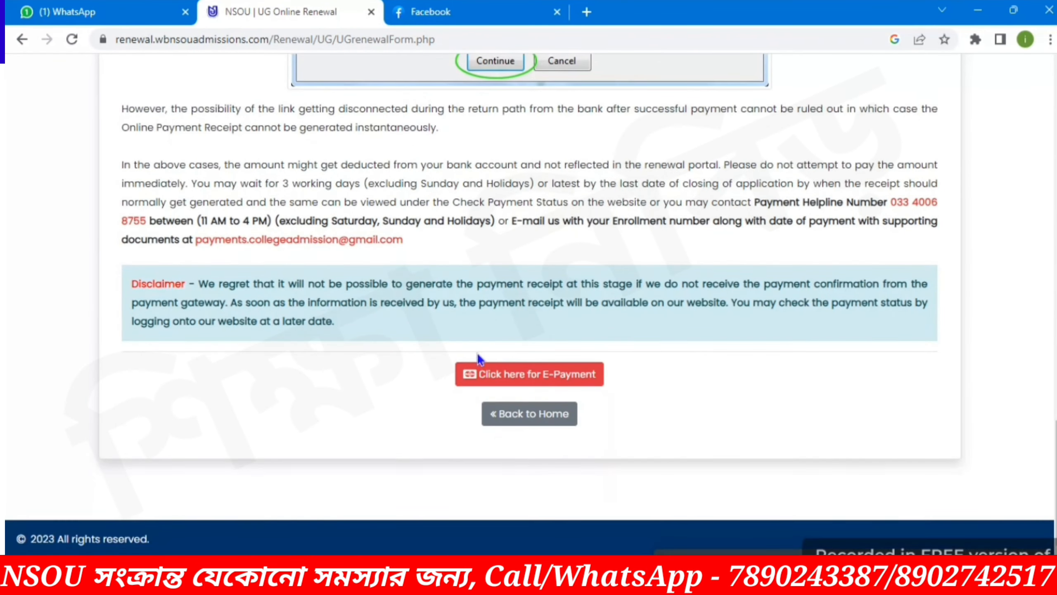
left_click(500, 379)
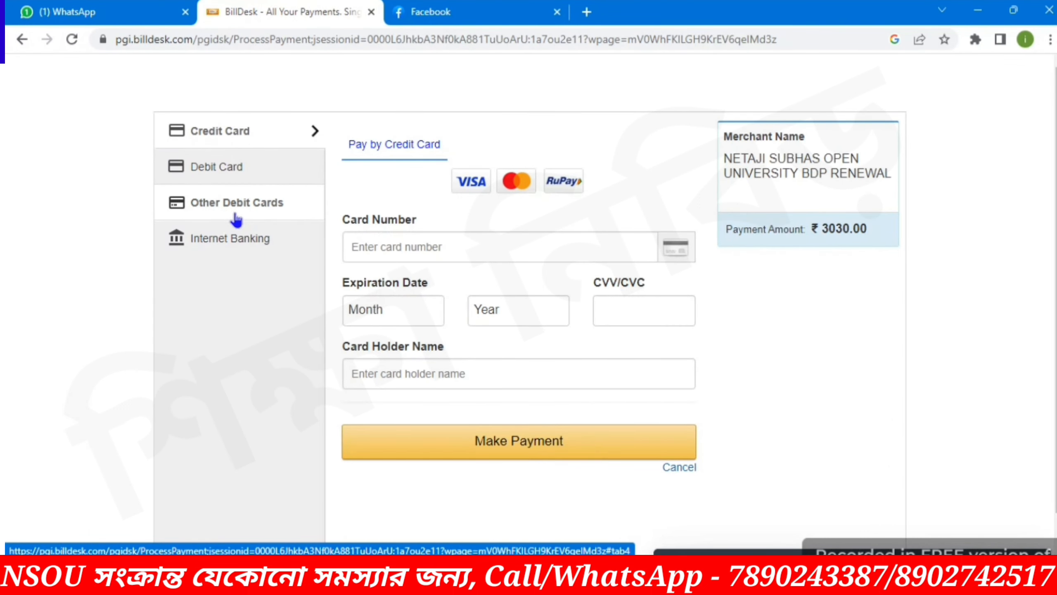
- Choose debit card payment, enter the card number, expiration date, CVV and card holder name, and proceed with the payment
left_click(241, 173)
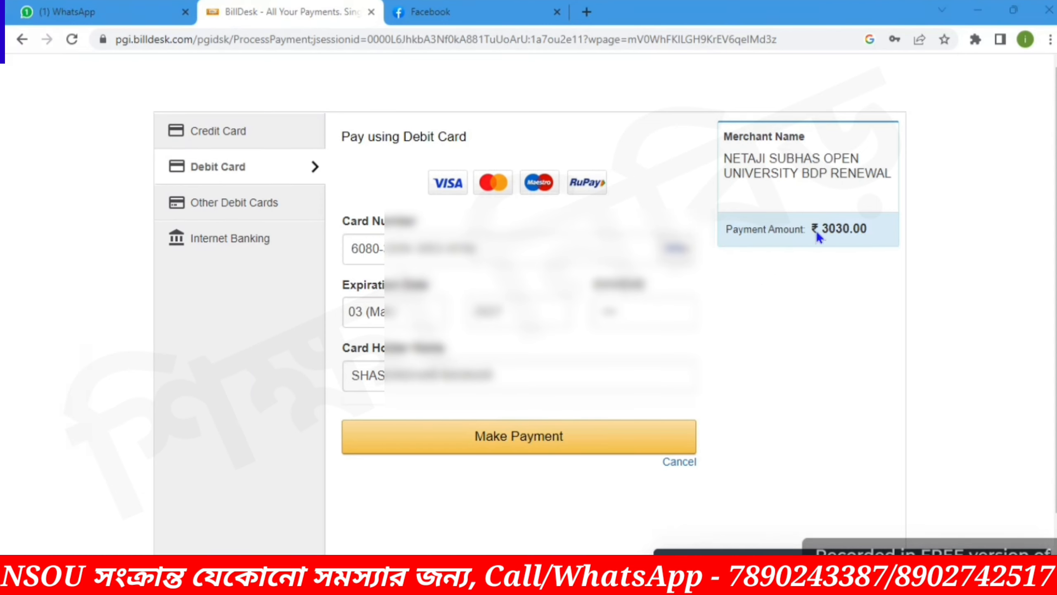
left_click(535, 435)
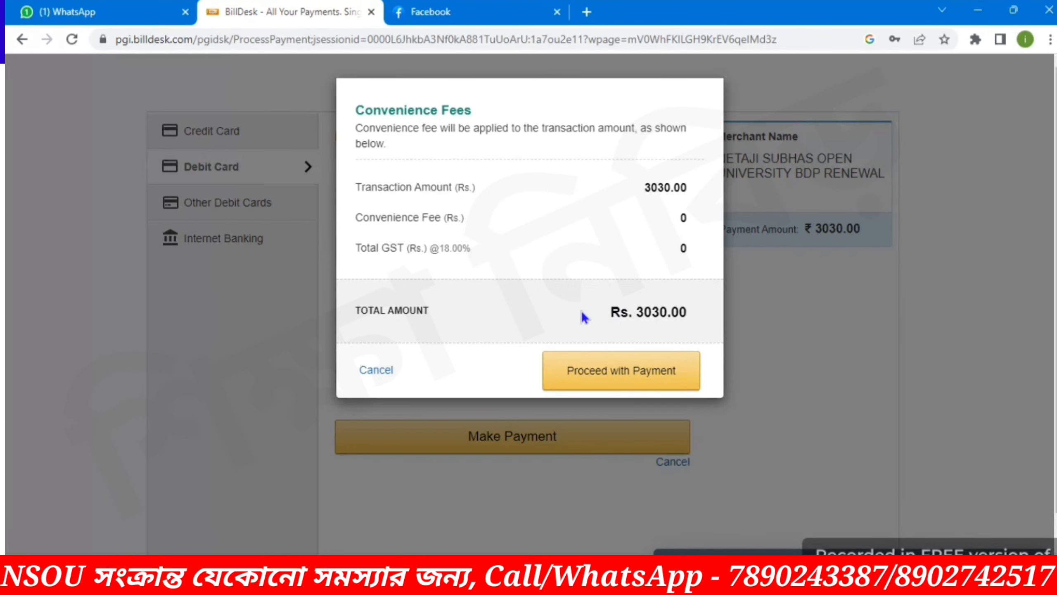
left_click(631, 377)
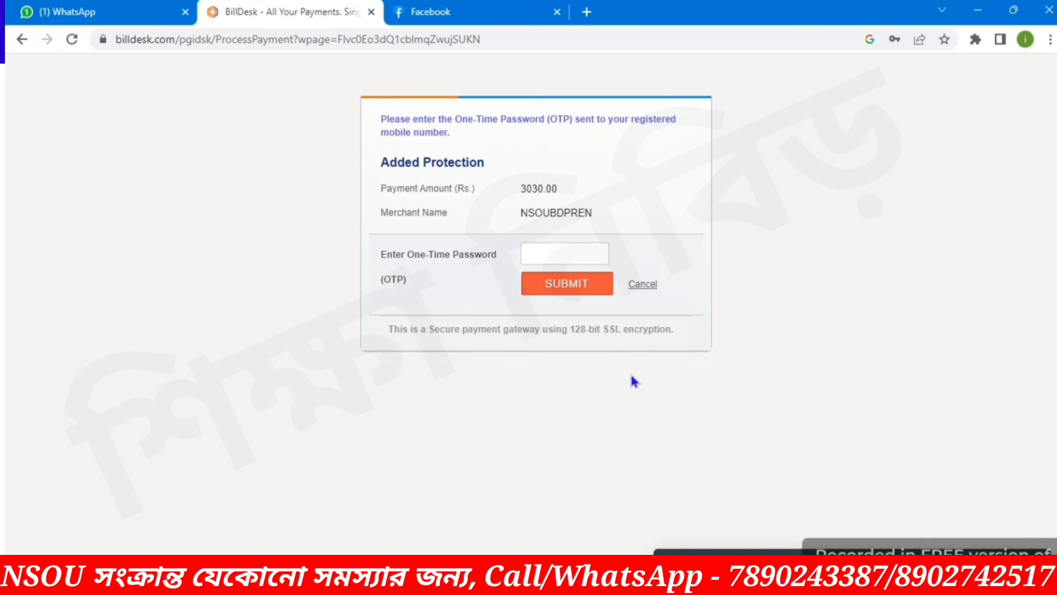
- Enter the one-time password (OTP) for the card payment and submit it
left_click(578, 256)
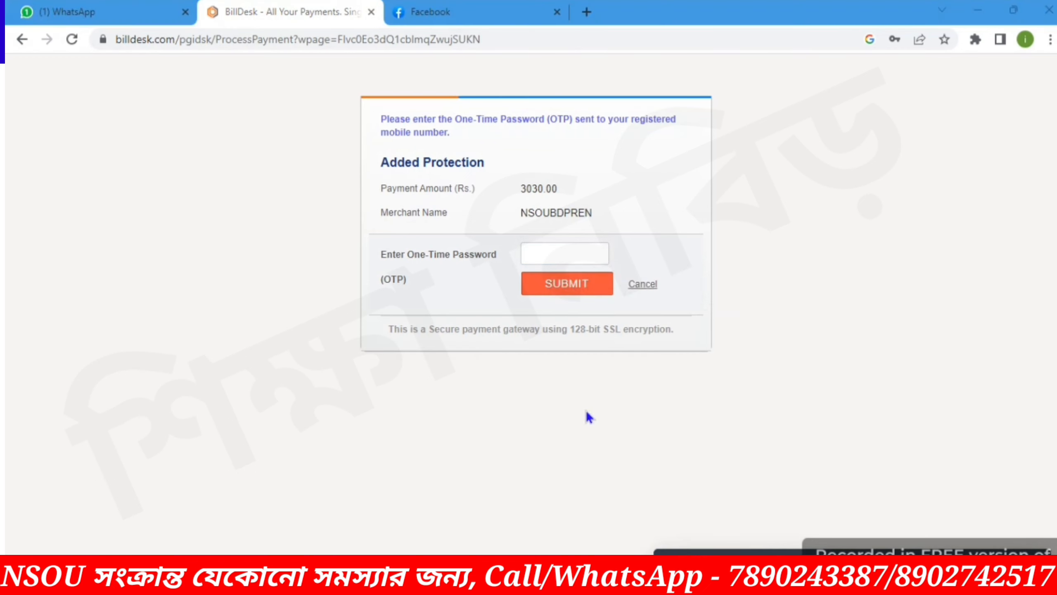
left_click(552, 260)
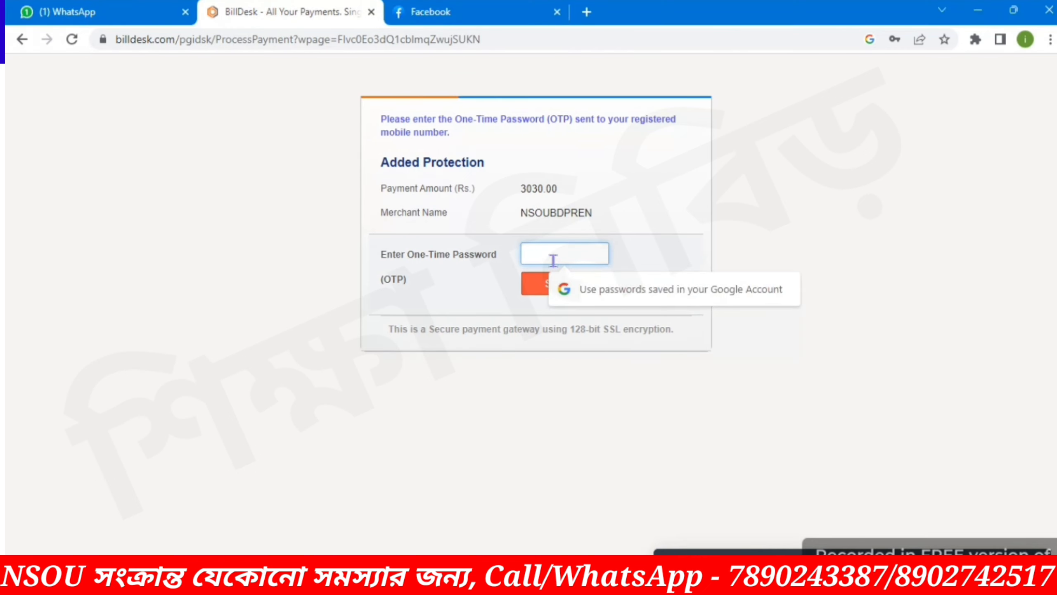
type("1")
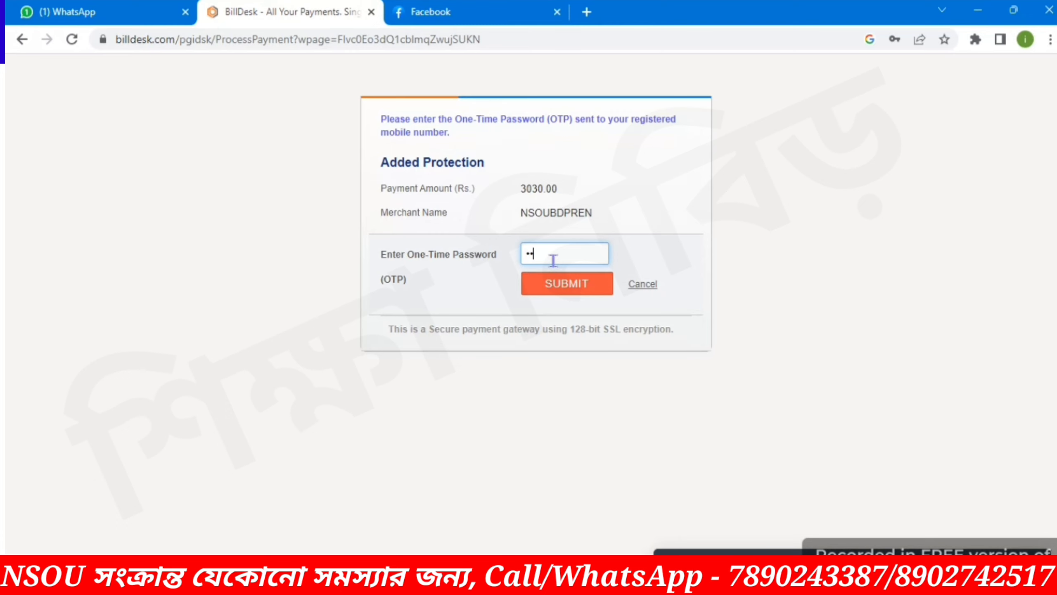
key("BackSpace")
type("••••••")
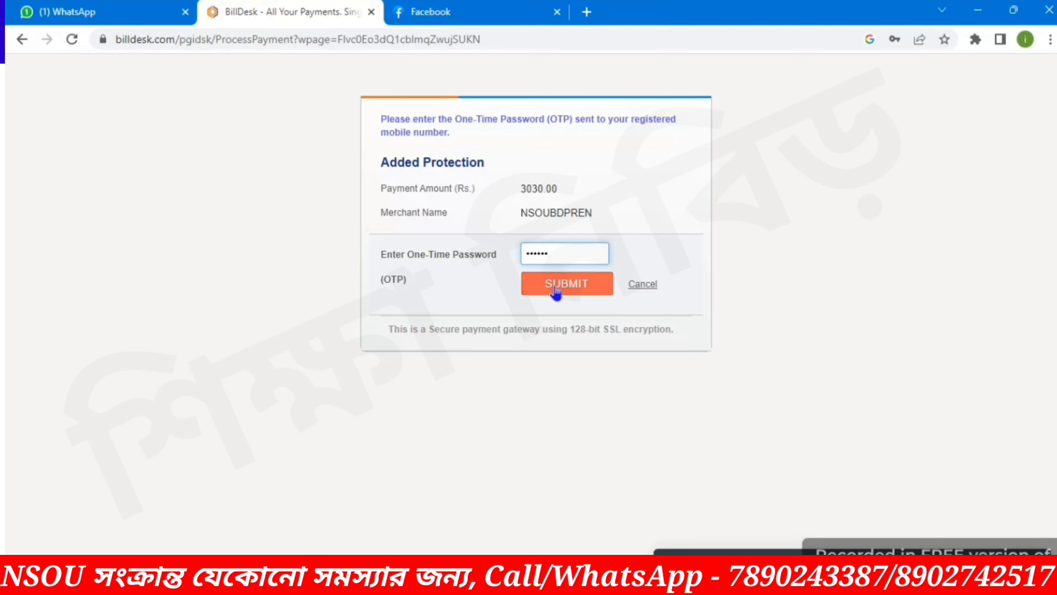
left_click(558, 287)
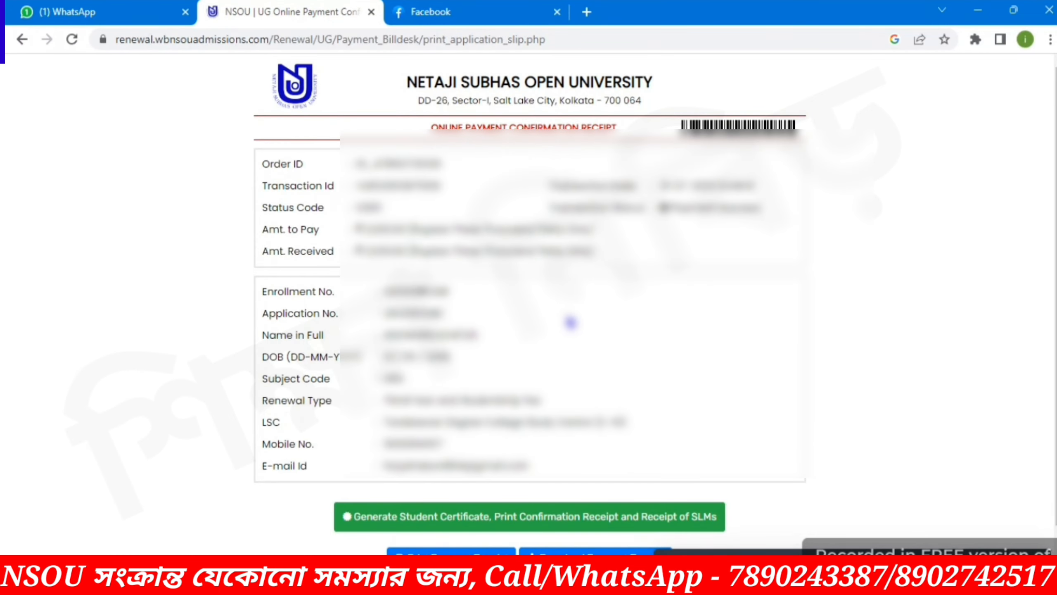
- Download the online payment confirmation receipt and save it as the PDF "download" in the shipping lavel folder
scroll(581, 361, "down", 1)
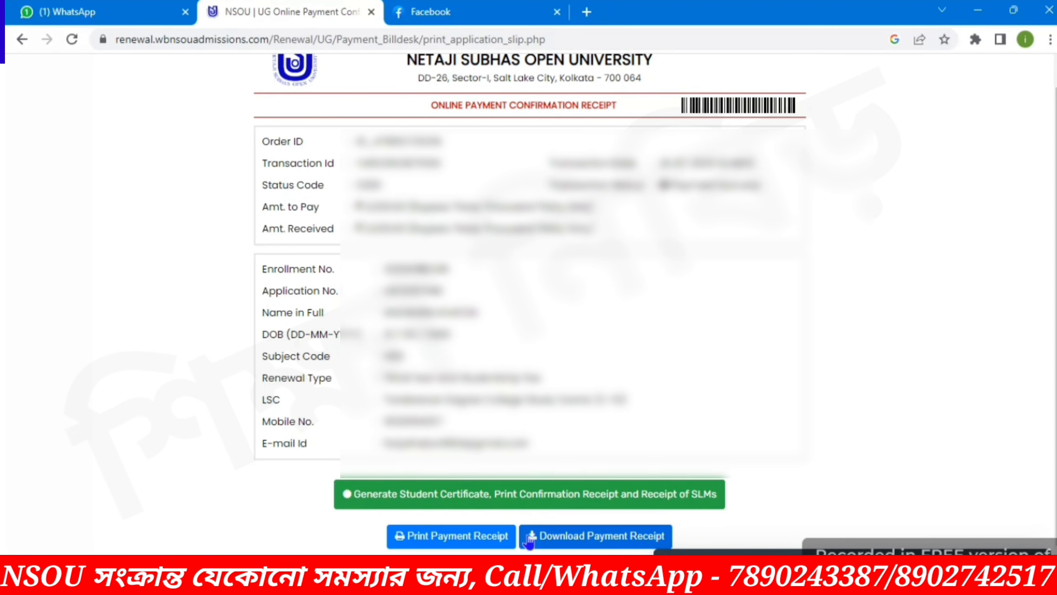
left_click(543, 535)
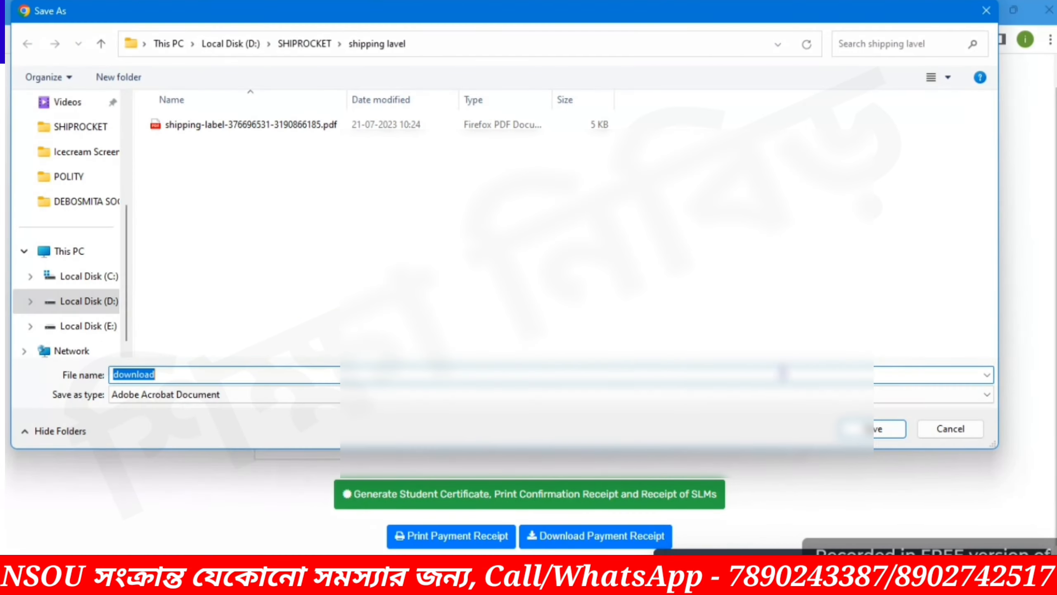
left_click(891, 432)
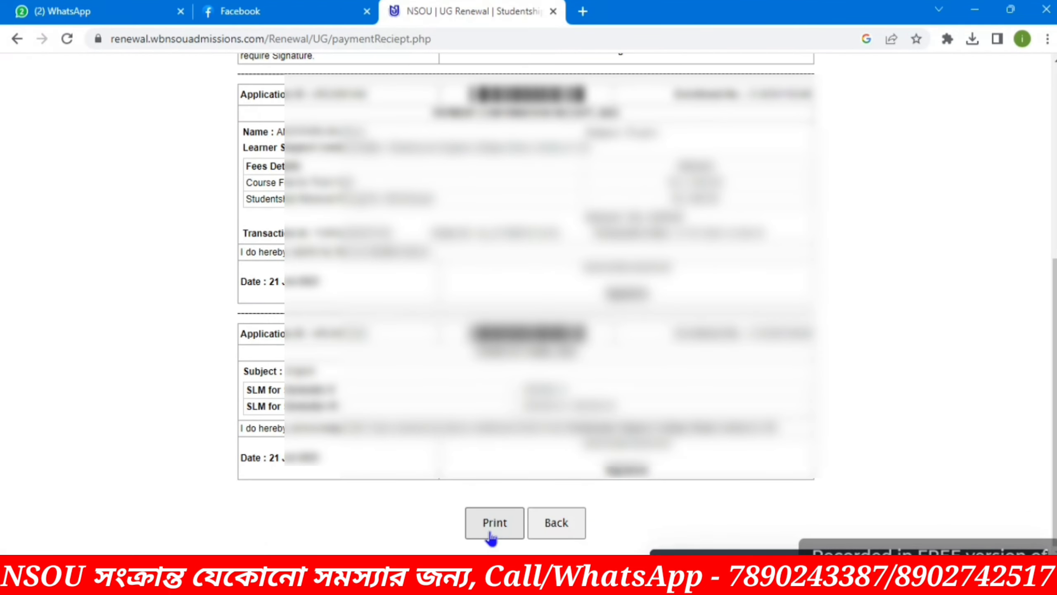